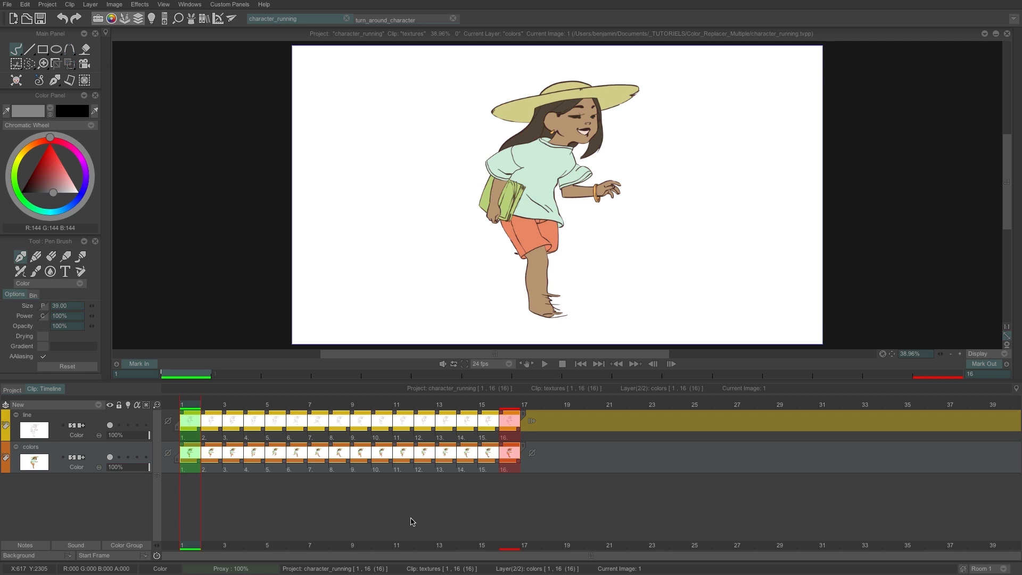
- Play the running animation, and compare the Lily #1 and Lily #2 color models in the turn_around_character project
{"action": "key", "text": "Return"}
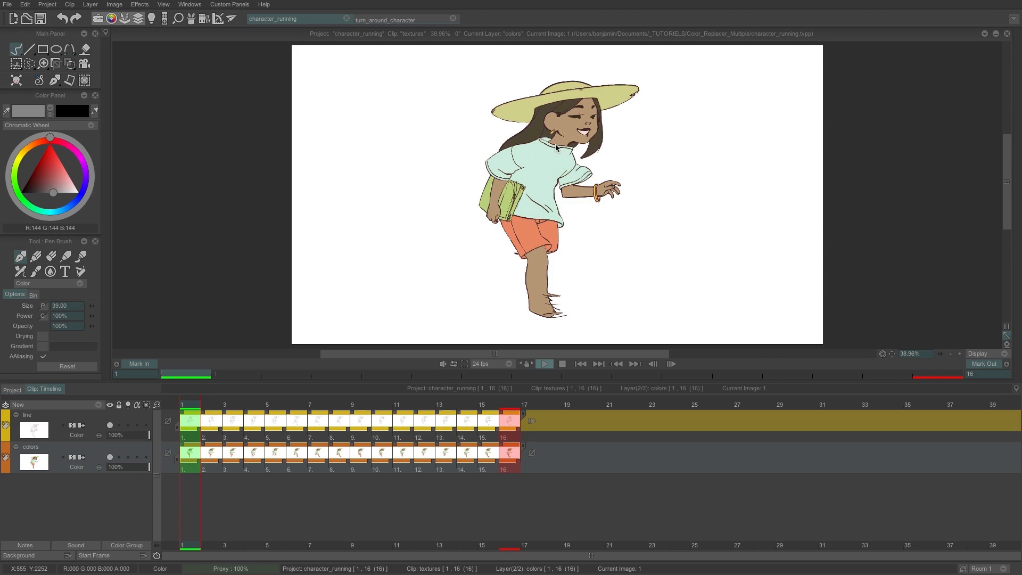
{"action": "left_click", "coordinate": [386, 20]}
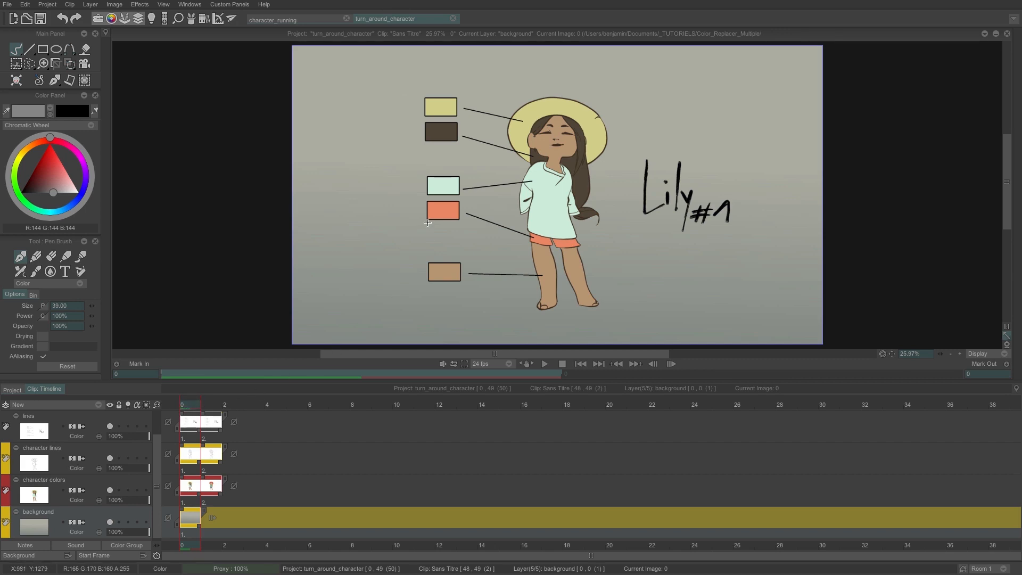
{"action": "scroll", "coordinate": [427, 222], "scroll_direction": "up", "scroll_amount": 4}
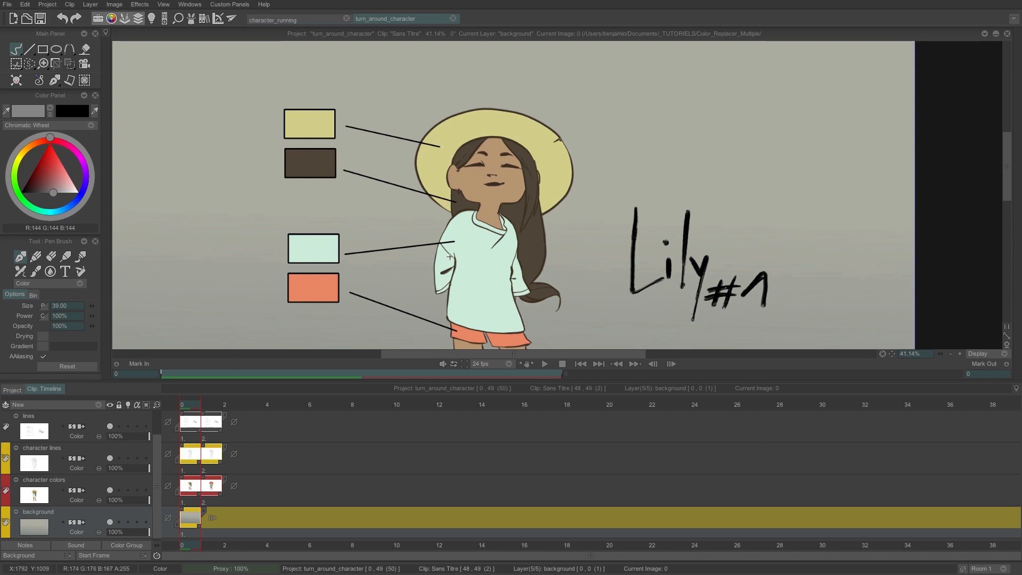
{"action": "key", "text": "Home"}
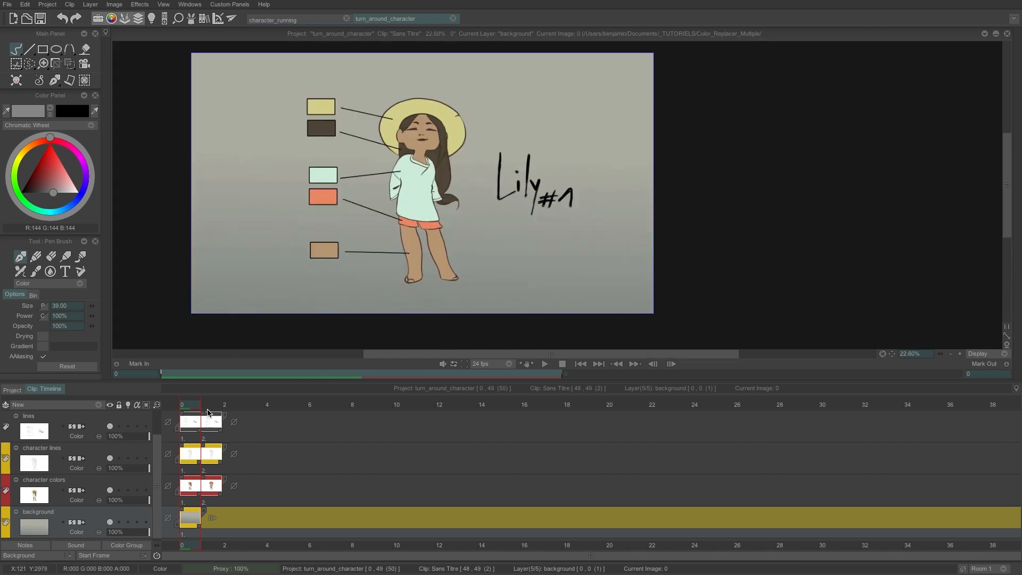
{"action": "left_click", "coordinate": [213, 405]}
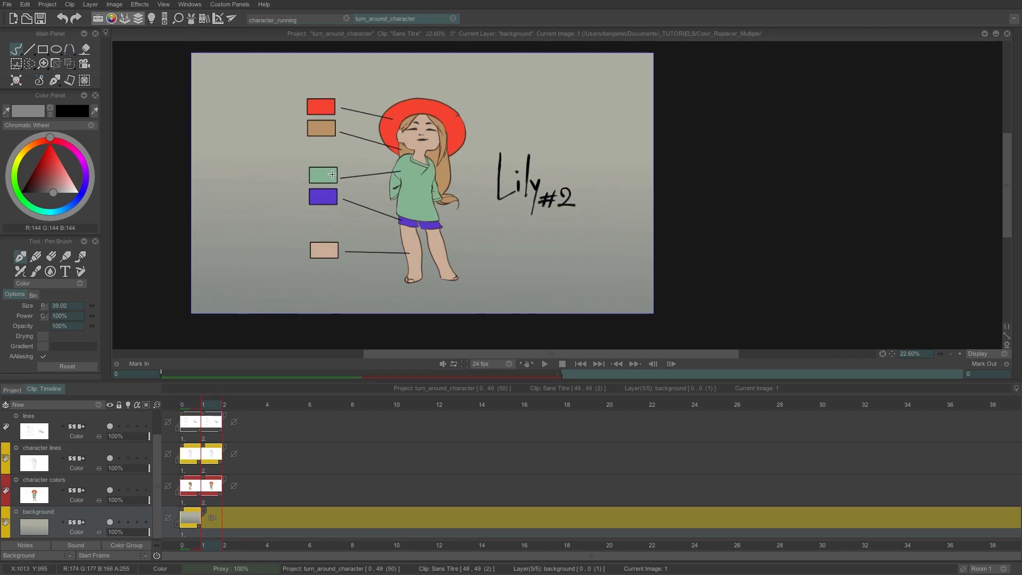
{"action": "key", "text": "Left"}
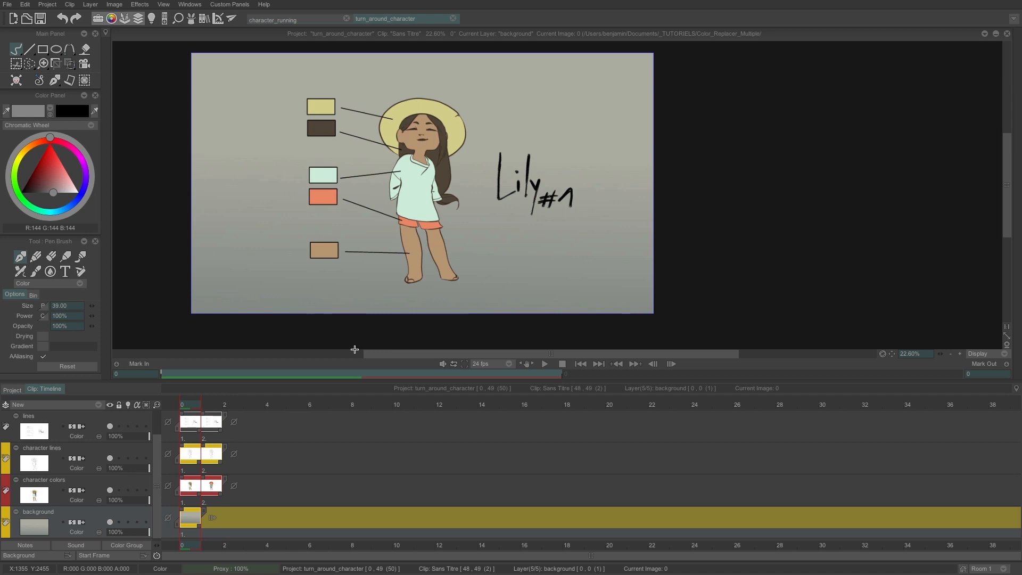
{"action": "key", "text": "Right"}
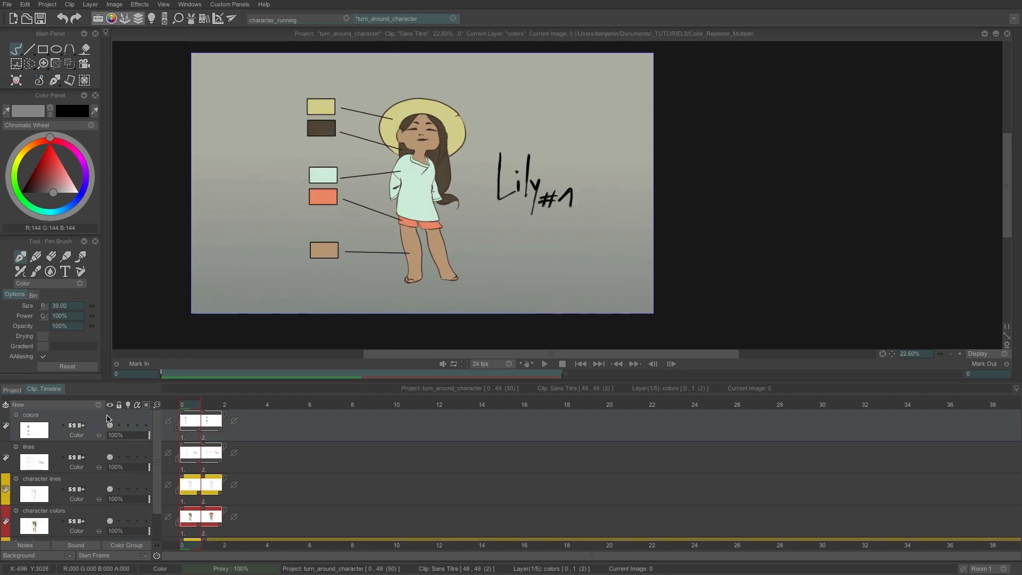
- Isolate the colors layer to examine the swatches on both frames, and restore the display of all layers
{"action": "left_click", "coordinate": [128, 406]}
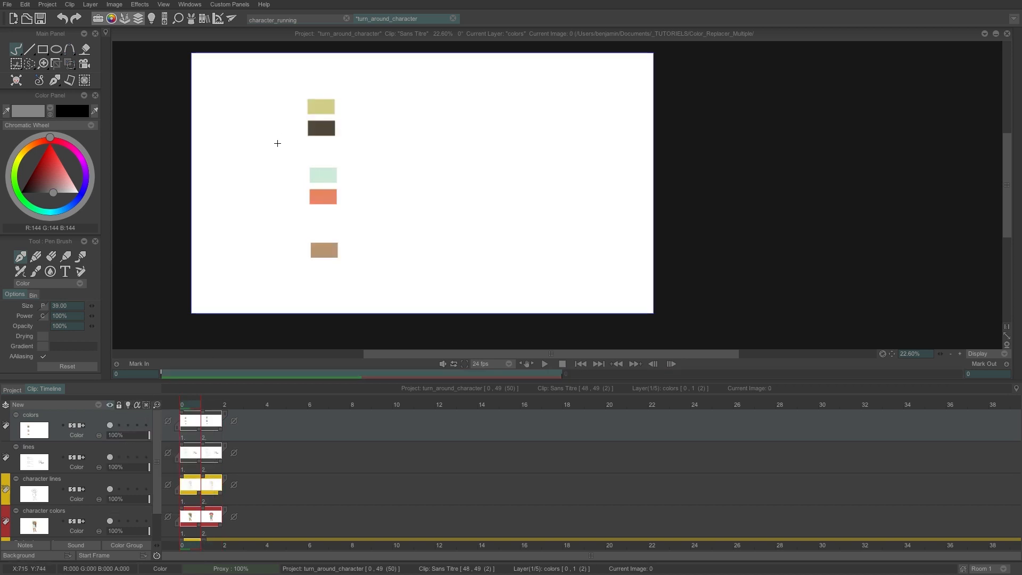
{"action": "scroll", "coordinate": [277, 143], "scroll_direction": "up", "scroll_amount": 3}
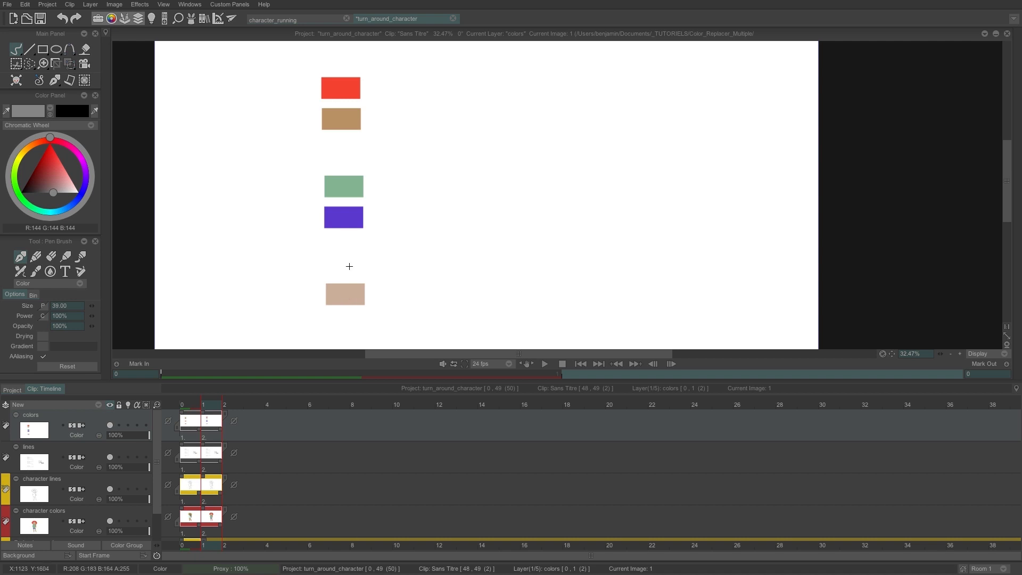
{"action": "left_click", "coordinate": [109, 406]}
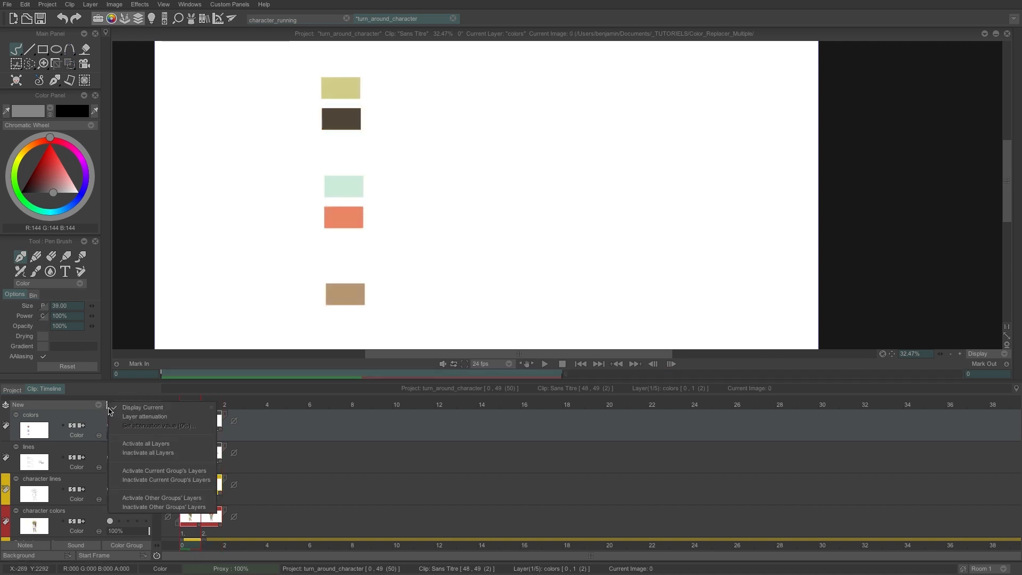
{"action": "left_click", "coordinate": [176, 408]}
{"action": "scroll", "coordinate": [334, 157], "scroll_direction": "down", "scroll_amount": 3}
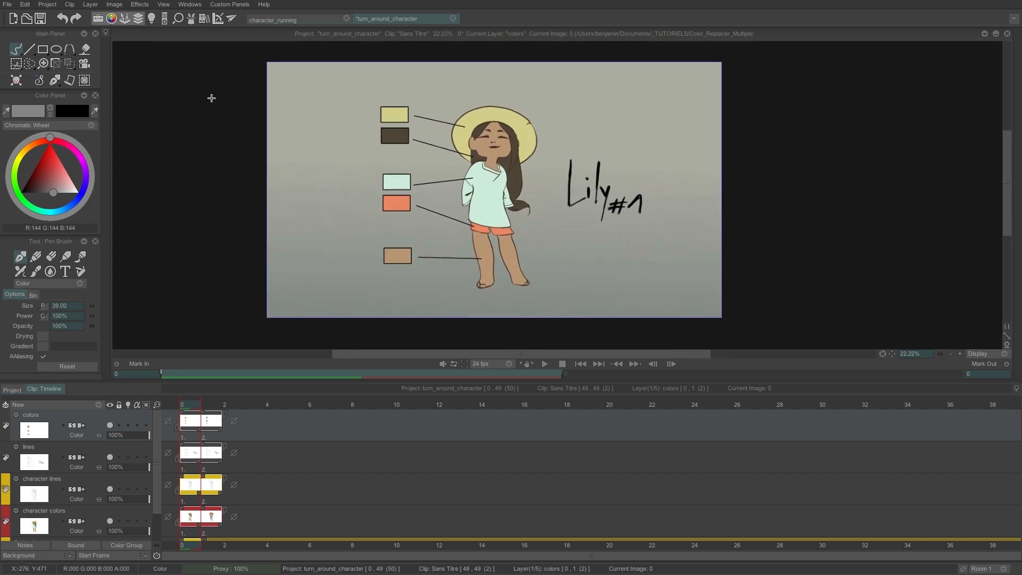
- Add the first frame of the colors layer to the Image Library and name the image "colors 1"
{"action": "left_click", "coordinate": [206, 21]}
{"action": "right_click", "coordinate": [170, 101]}
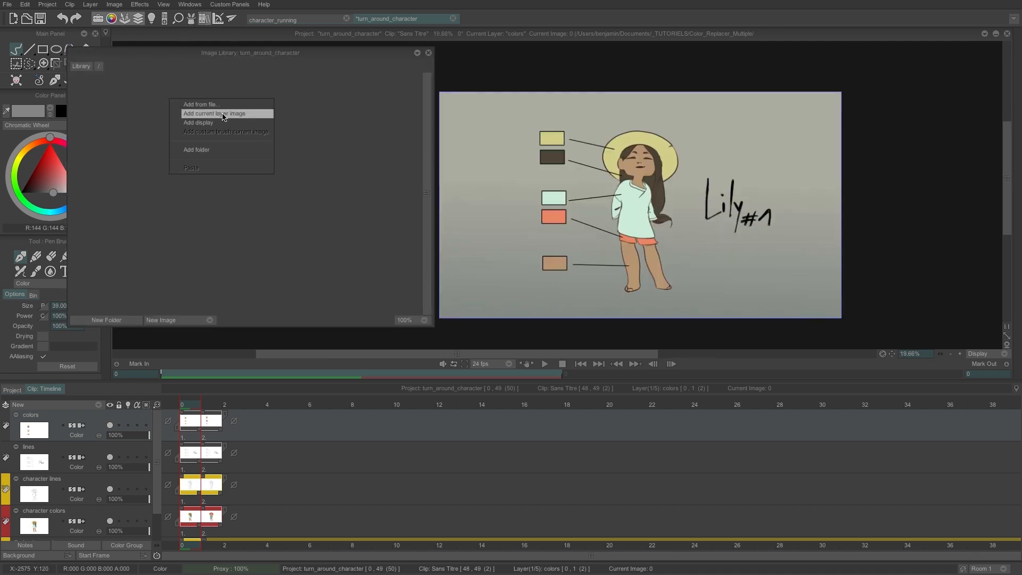
{"action": "left_click", "coordinate": [254, 115]}
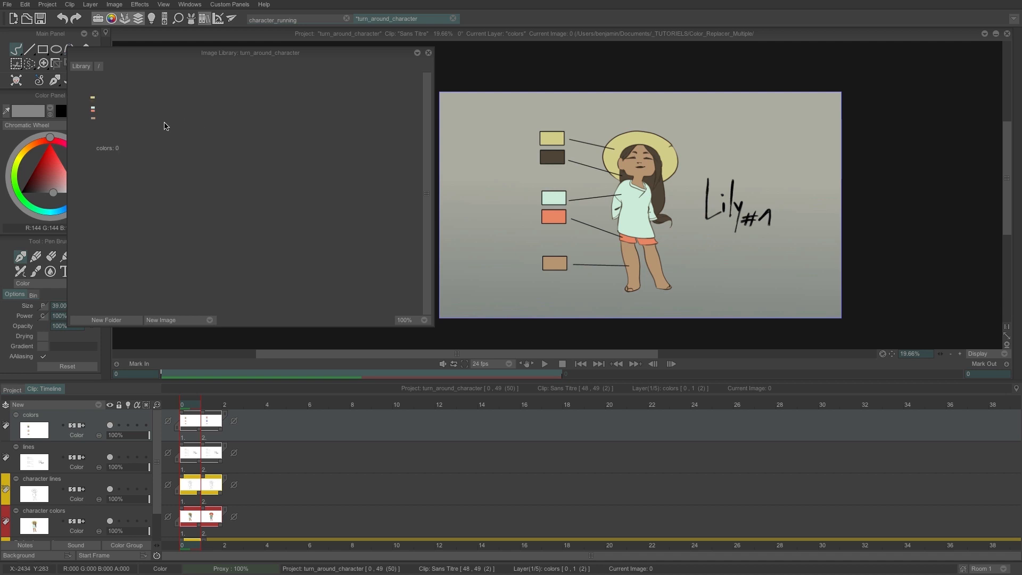
{"action": "right_click", "coordinate": [113, 148]}
{"action": "left_click", "coordinate": [126, 147]}
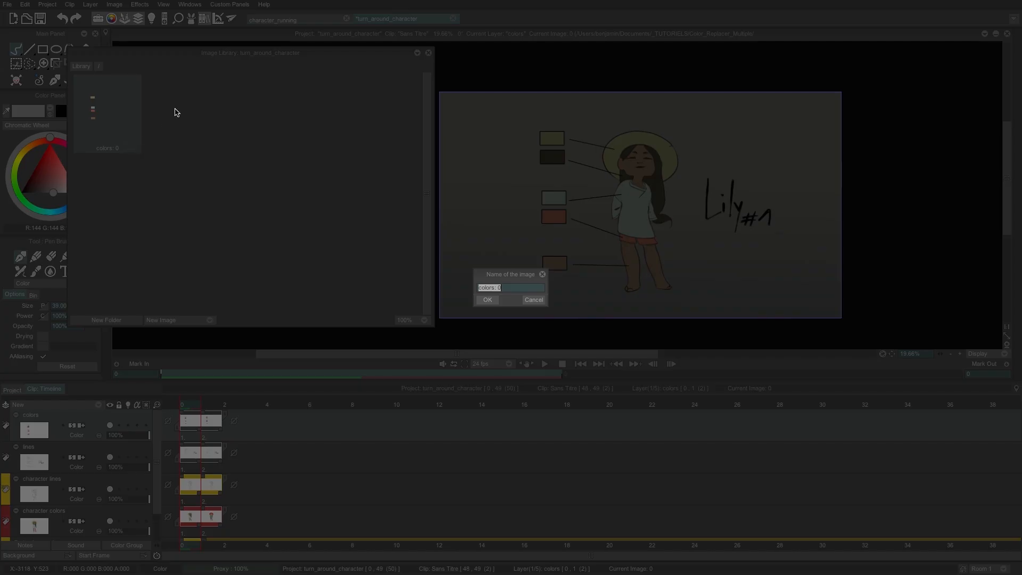
{"action": "key", "text": "End"}
{"action": "key", "text": "BackSpace"}
{"action": "type", "text": "1"}
{"action": "key", "text": "Return"}
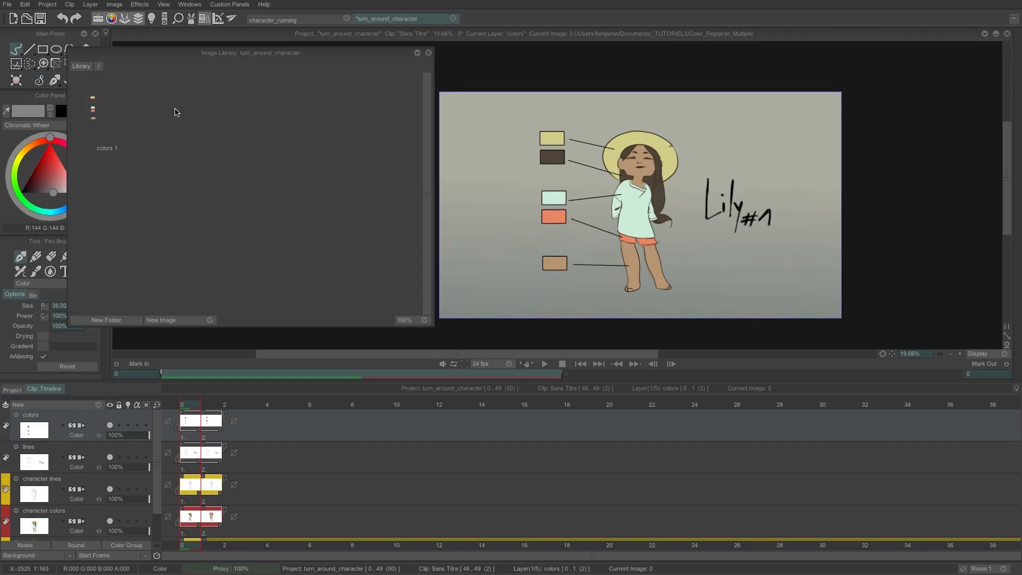
- Add the Lily #2 frame of the colors layer to the Image Library as "colors 2" and close the library
{"action": "key", "text": "Right"}
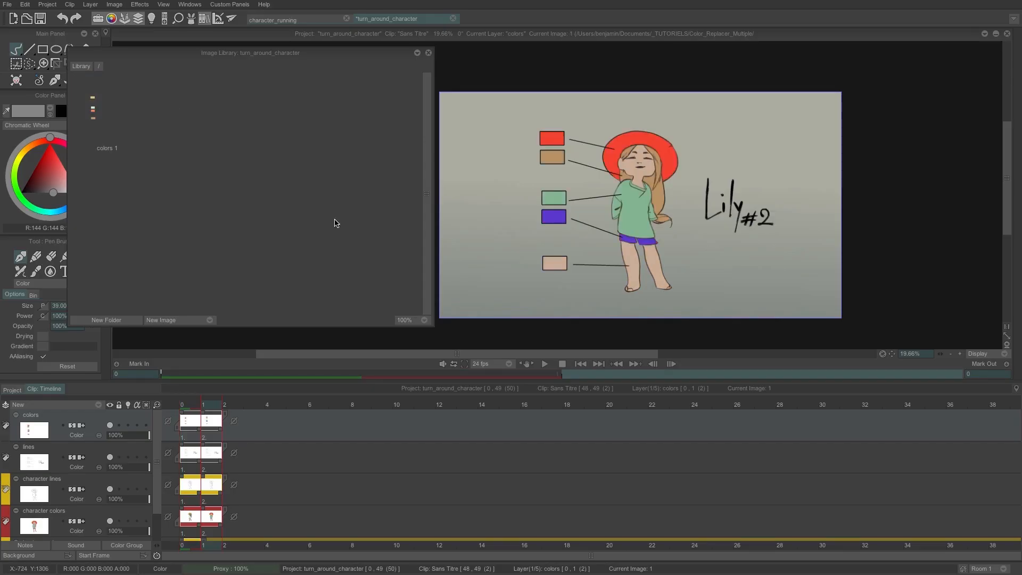
{"action": "right_click", "coordinate": [152, 138]}
{"action": "left_click", "coordinate": [229, 143]}
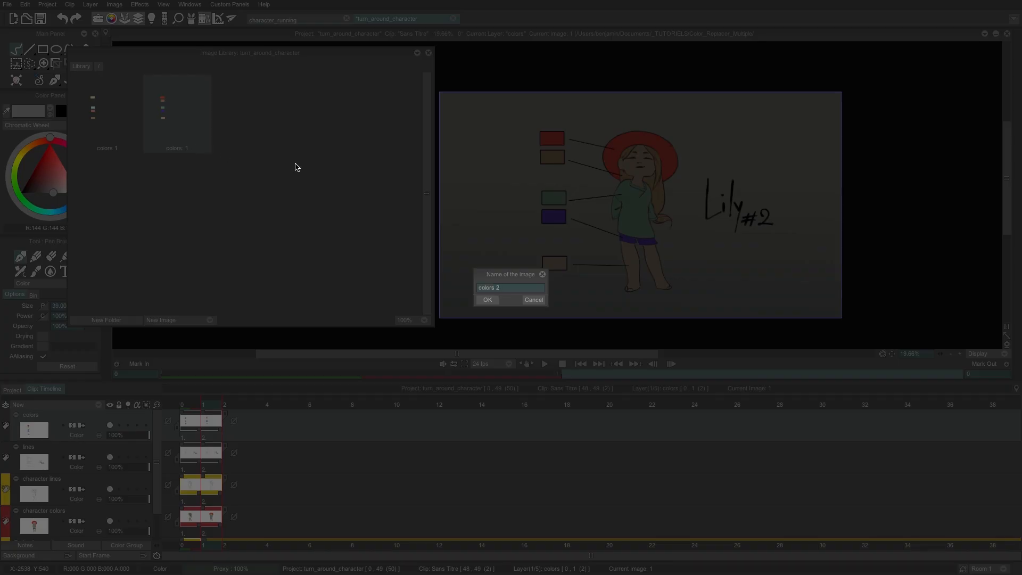
{"action": "key", "text": "Return"}
{"action": "left_click", "coordinate": [429, 53]}
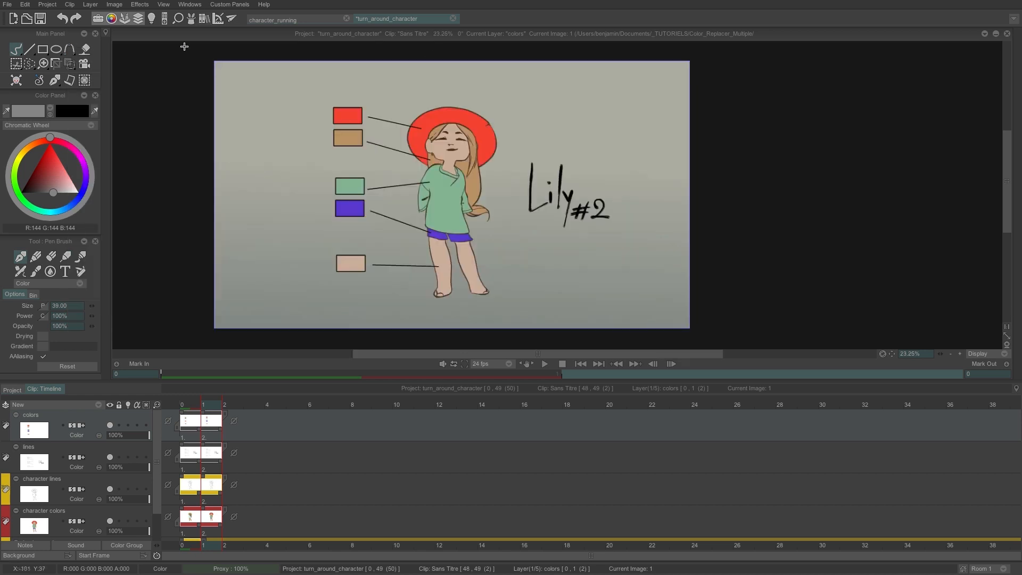
- Add a Multi Color Replacer effect to the FX Stack
{"action": "left_click", "coordinate": [190, 19]}
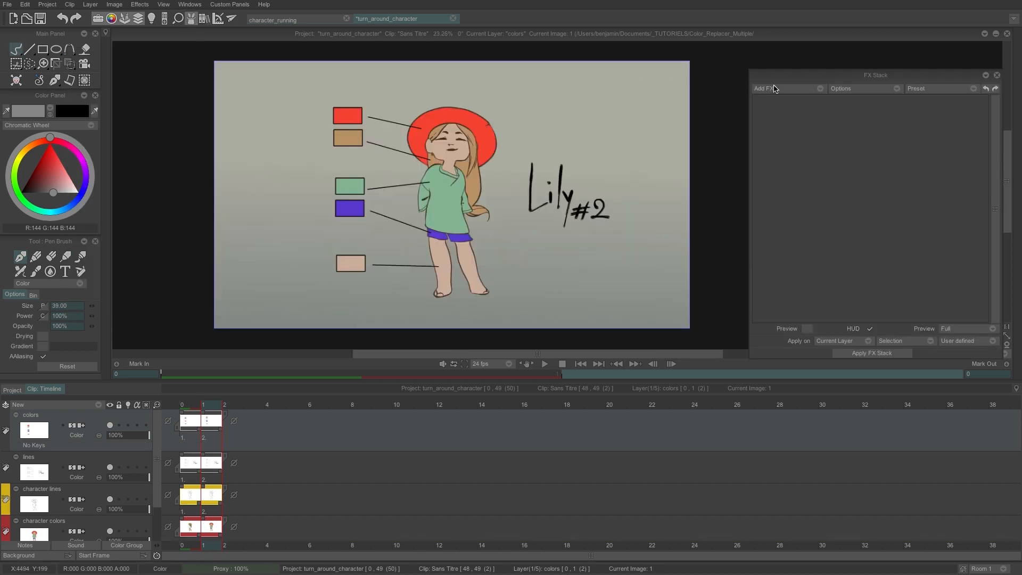
{"action": "left_click", "coordinate": [795, 89]}
{"action": "mouse_move", "coordinate": [828, 128]}
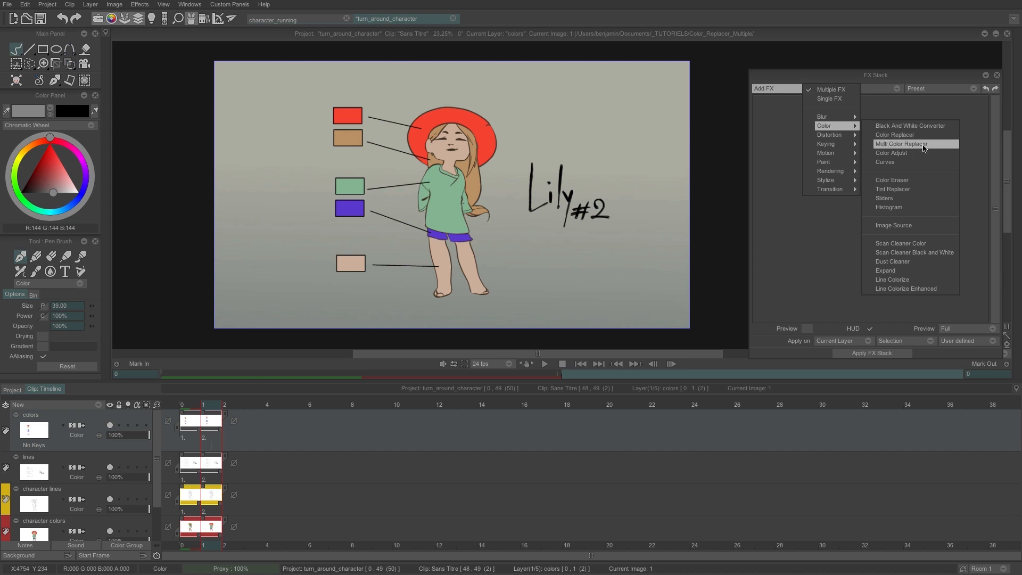
{"action": "left_click", "coordinate": [938, 147]}
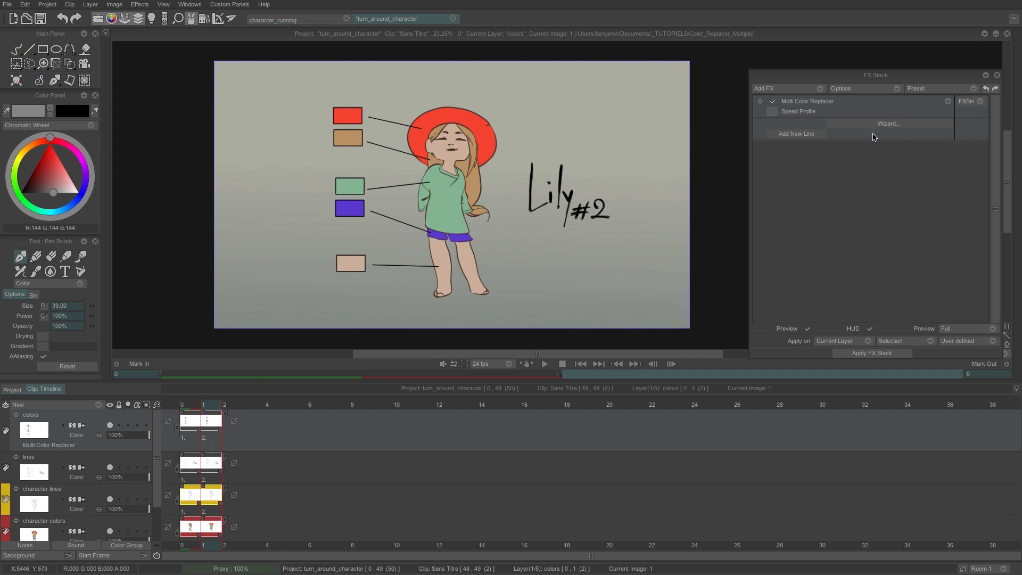
- Generate the color replacement pairs with the wizard, using "colors 1" as source image and "colors 2" as destination image
{"action": "left_click", "coordinate": [869, 127]}
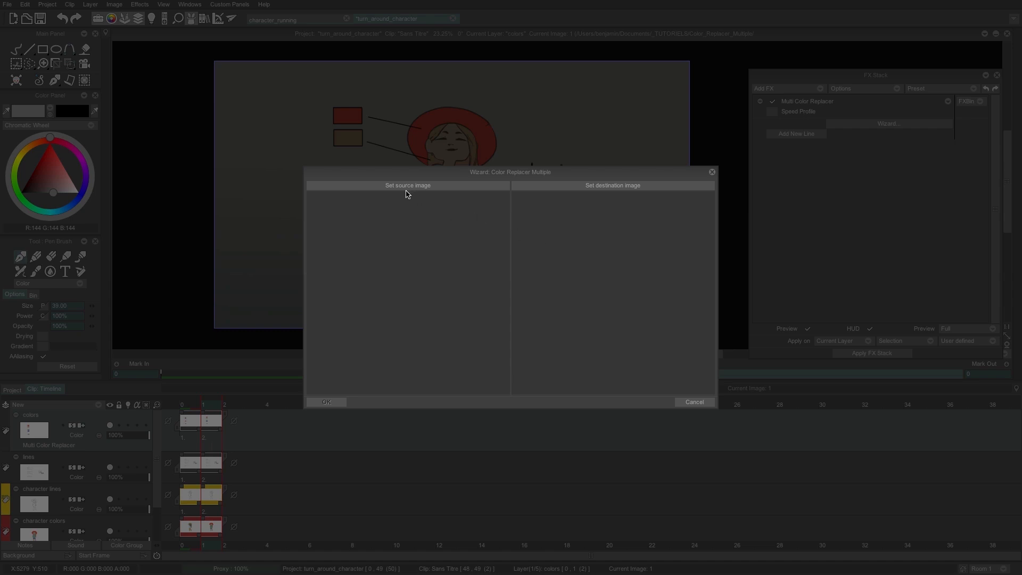
{"action": "left_click", "coordinate": [407, 186]}
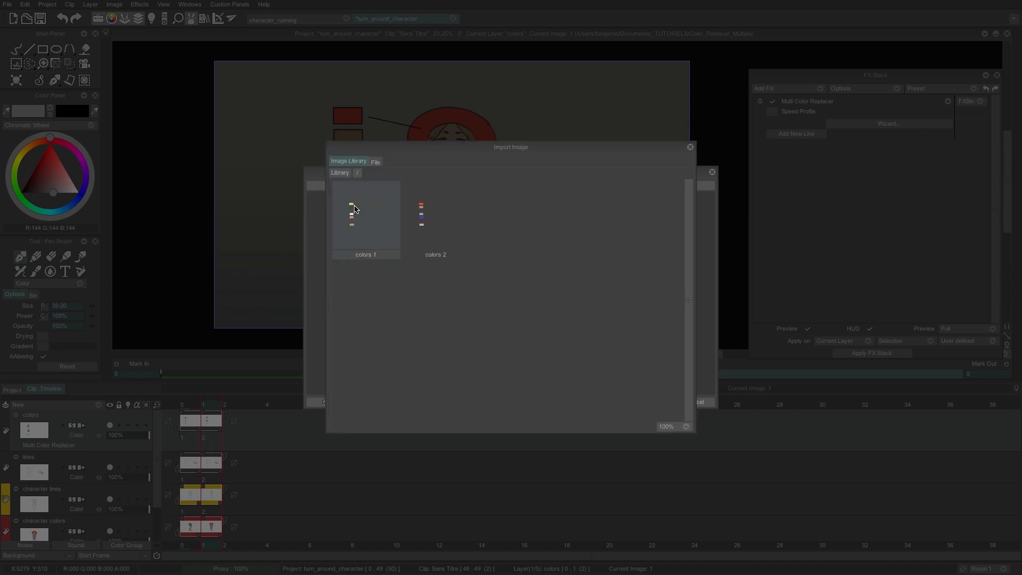
{"action": "double_click", "coordinate": [353, 207]}
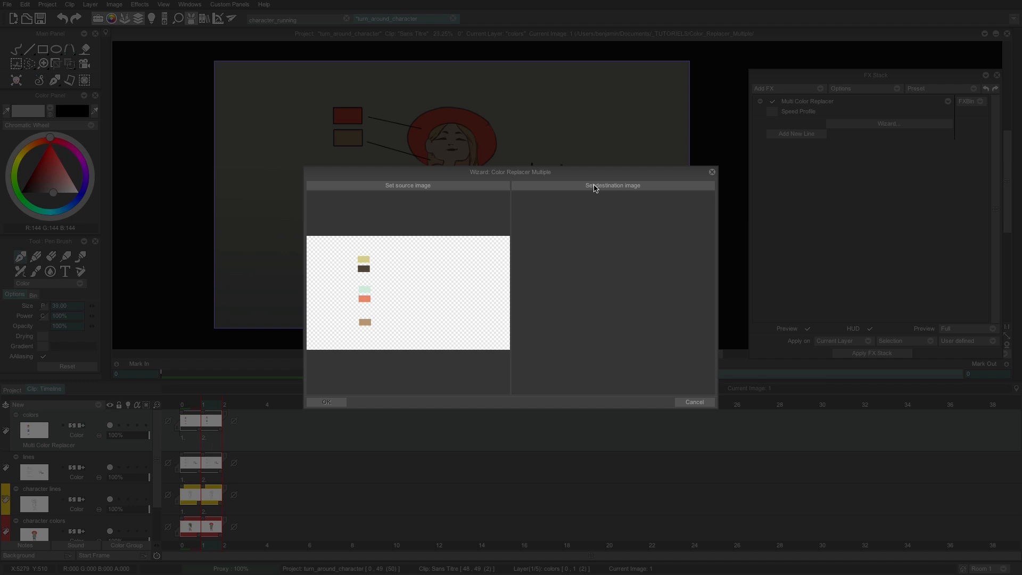
{"action": "left_click", "coordinate": [595, 187]}
{"action": "double_click", "coordinate": [420, 207]}
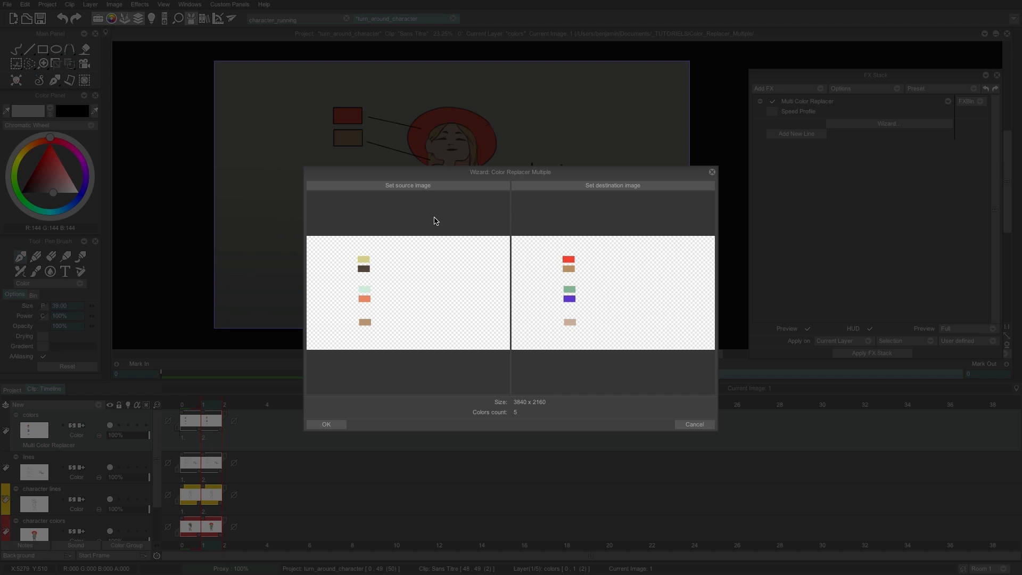
{"action": "left_click", "coordinate": [326, 425]}
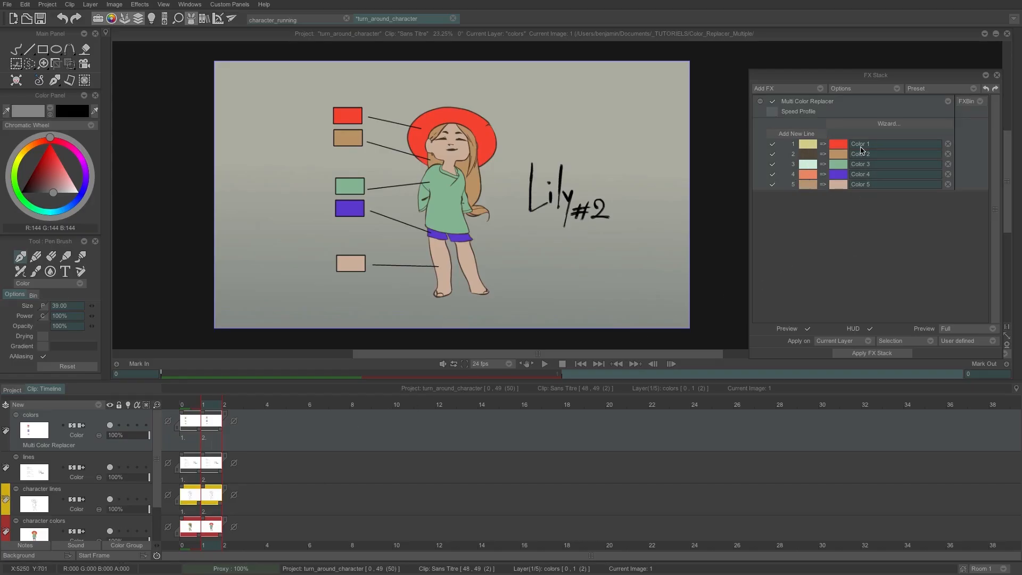
- Name the five color replacement lines hat, hair, shirt, shorts and skin, in that order
{"action": "left_click", "coordinate": [912, 144]}
{"action": "type", "text": "hat"}
{"action": "left_click", "coordinate": [863, 154]}
{"action": "type", "text": "hair"}
{"action": "left_click", "coordinate": [862, 164]}
{"action": "type", "text": "shirt"}
{"action": "left_click", "coordinate": [863, 174]}
{"action": "type", "text": "shorts"}
{"action": "left_click", "coordinate": [863, 185]}
{"action": "type", "text": "skin"}
- Save the Multi Color Replacer setup from the turn_around_character project as an FX preset named "changing colors lily"
{"action": "left_click", "coordinate": [286, 20]}
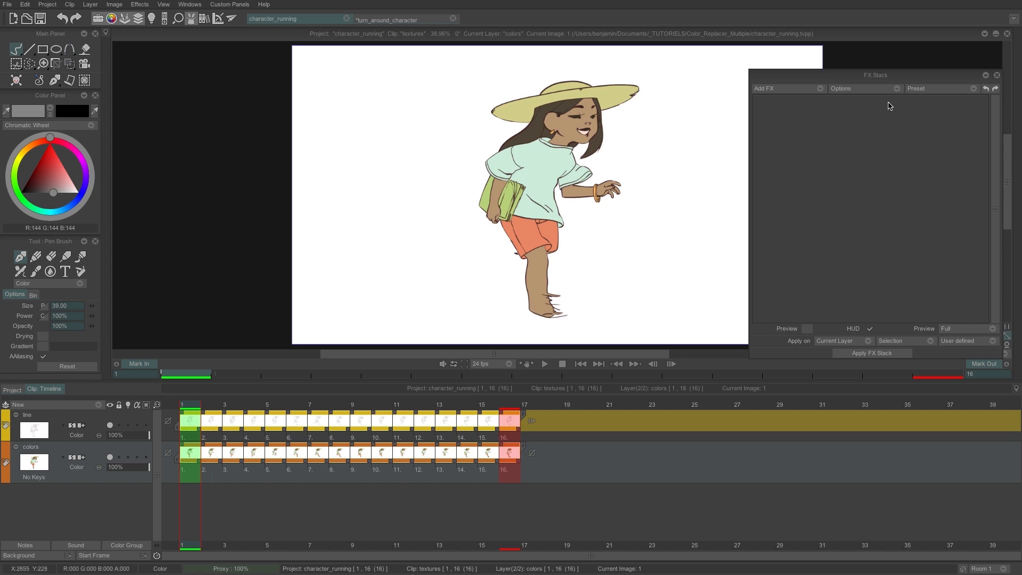
{"action": "left_click", "coordinate": [385, 21]}
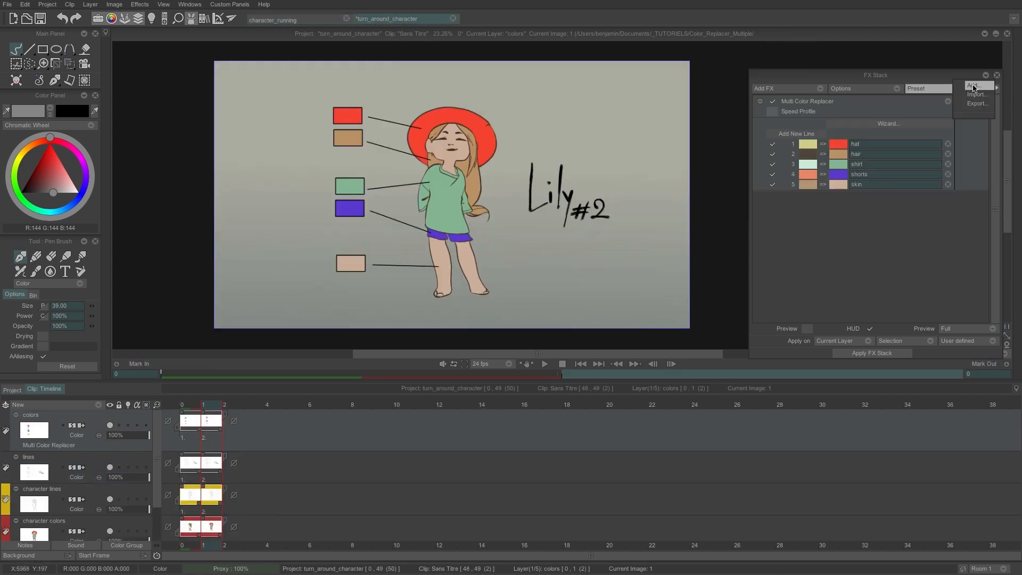
{"action": "left_click", "coordinate": [977, 90]}
{"action": "mouse_move", "coordinate": [1020, 113]}
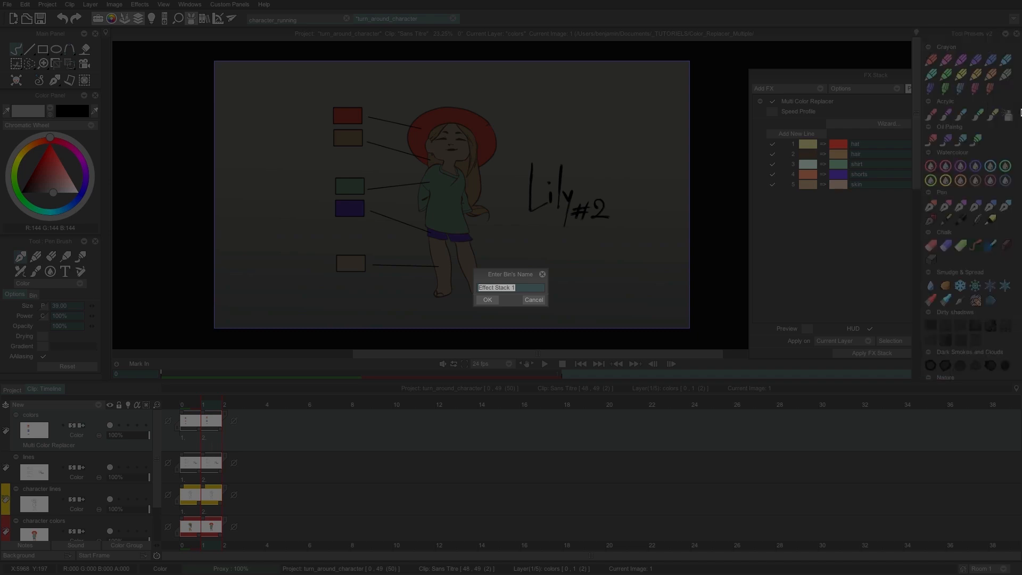
{"action": "type", "text": "changing colors"}
{"action": "left_click", "coordinate": [488, 300]}
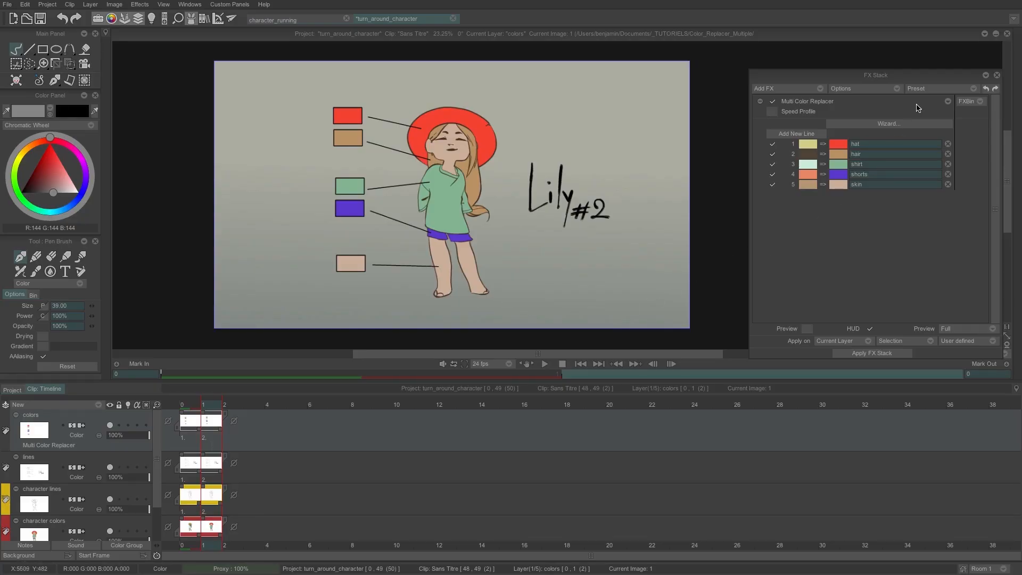
- Load the "changing colors lily" preset into the FX Stack for the colors layer of the character_running project
{"action": "left_click", "coordinate": [938, 90]}
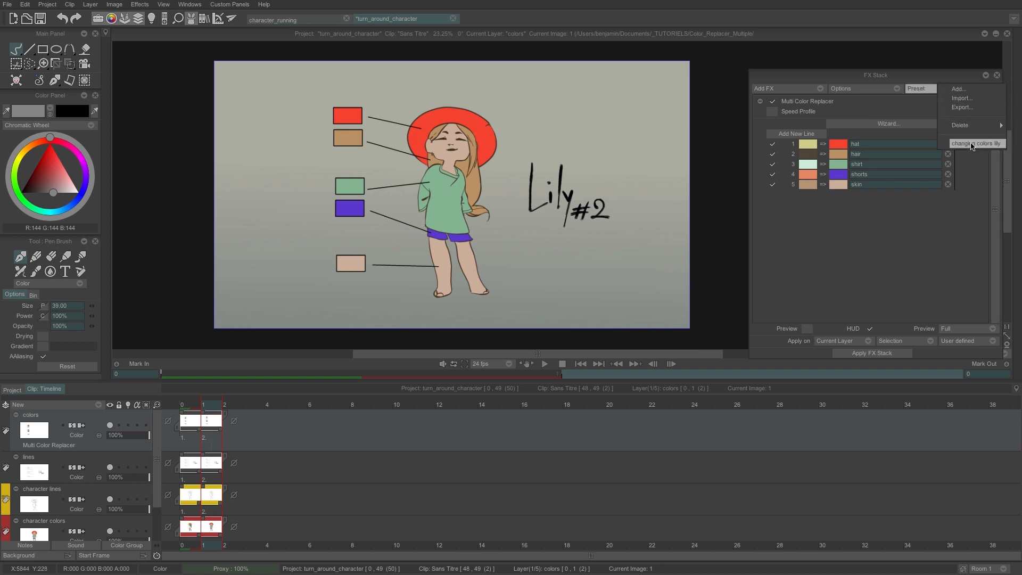
{"action": "left_click", "coordinate": [999, 146]}
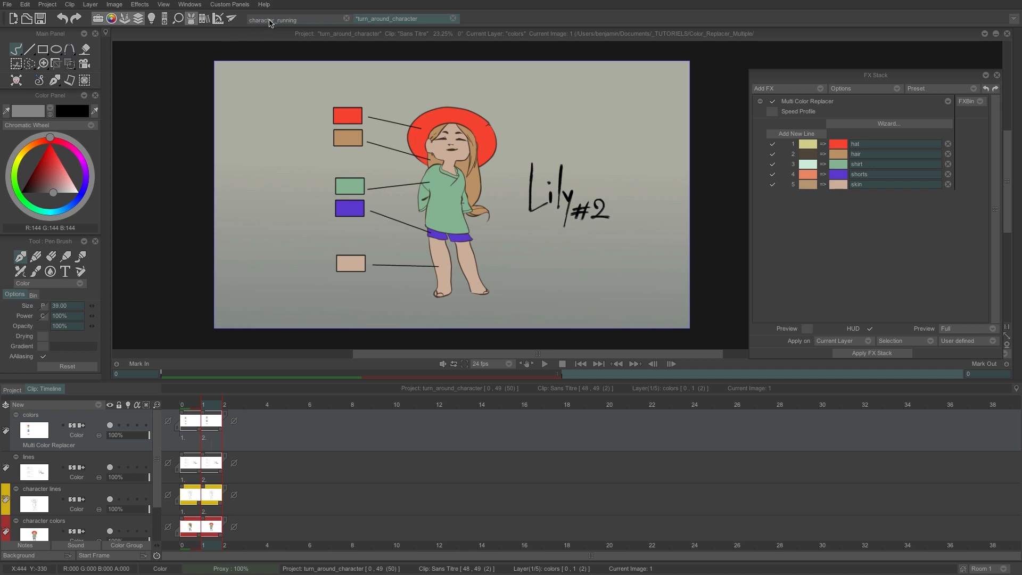
{"action": "left_click", "coordinate": [274, 21]}
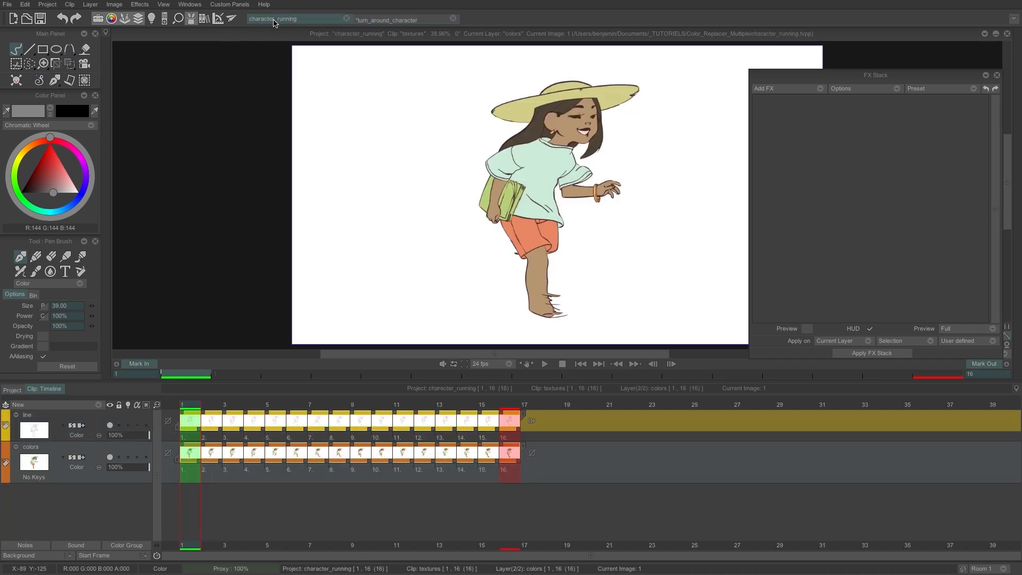
{"action": "left_click", "coordinate": [948, 89]}
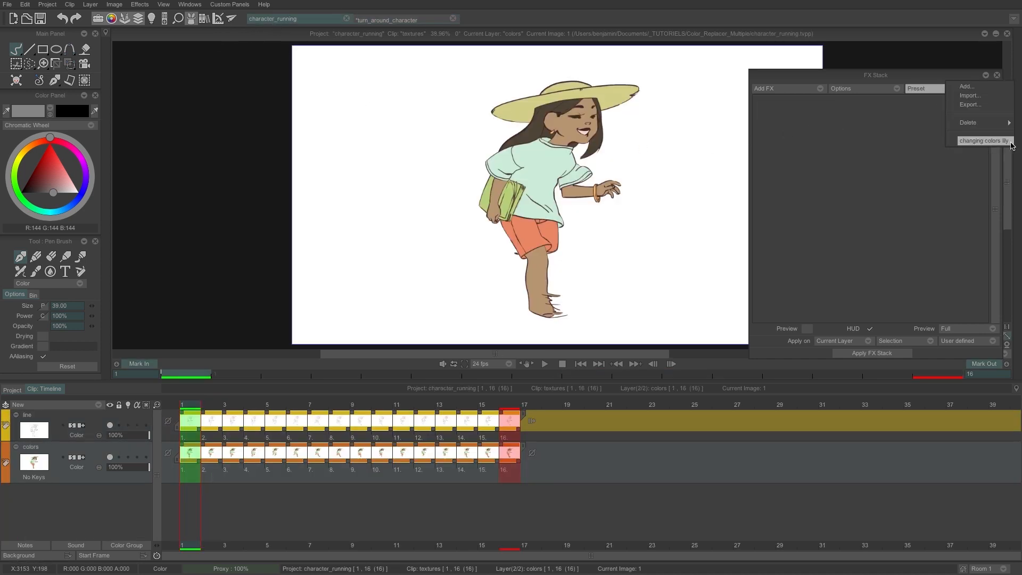
{"action": "left_click", "coordinate": [986, 141]}
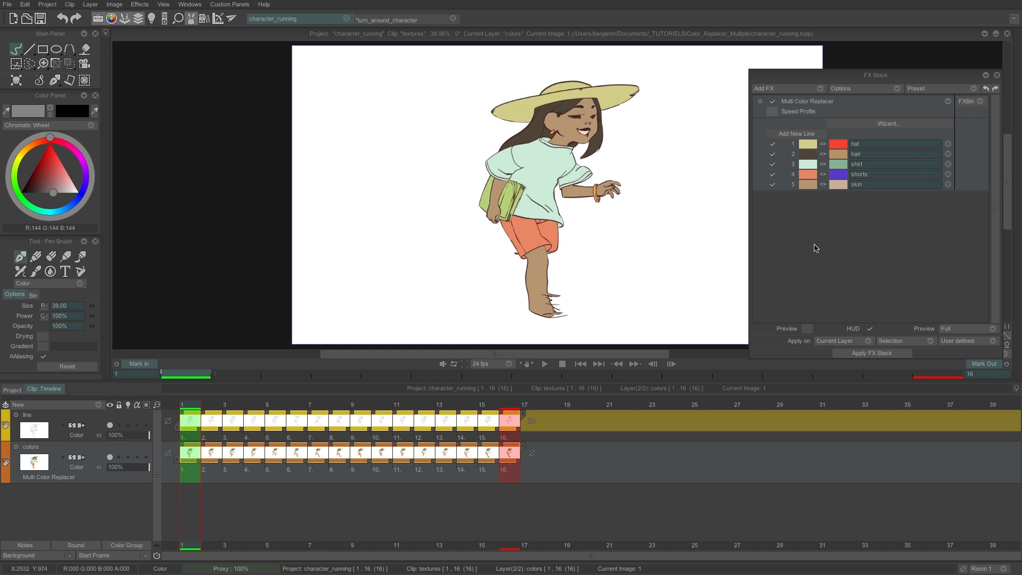
- Enable the FX Stack preview and check the replaced colors across the first frames of the running animation
{"action": "left_click", "coordinate": [807, 328]}
{"action": "key", "text": "Right"}
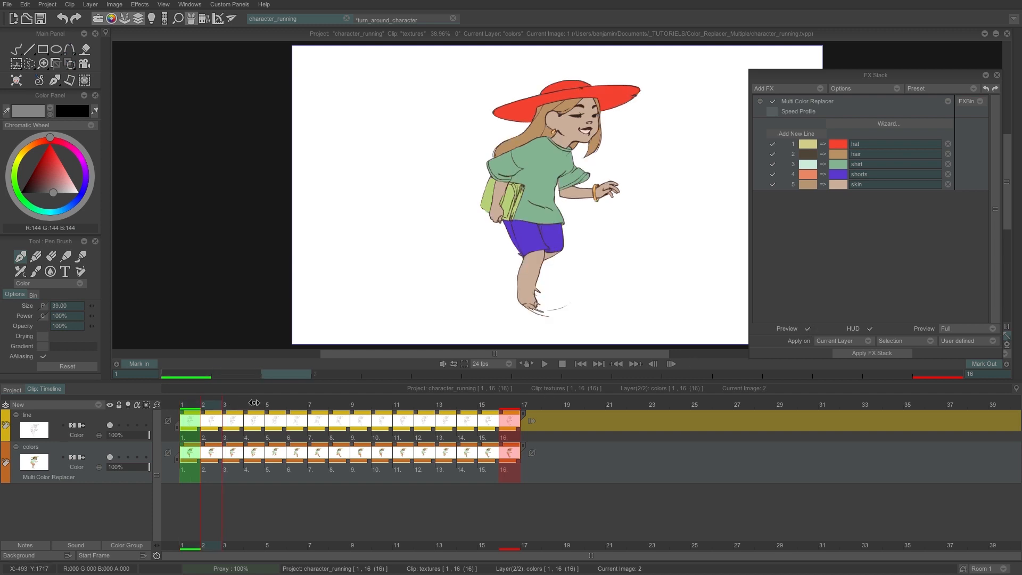
{"action": "left_click_drag", "start_coordinate": [254, 403], "coordinate": [181, 405]}
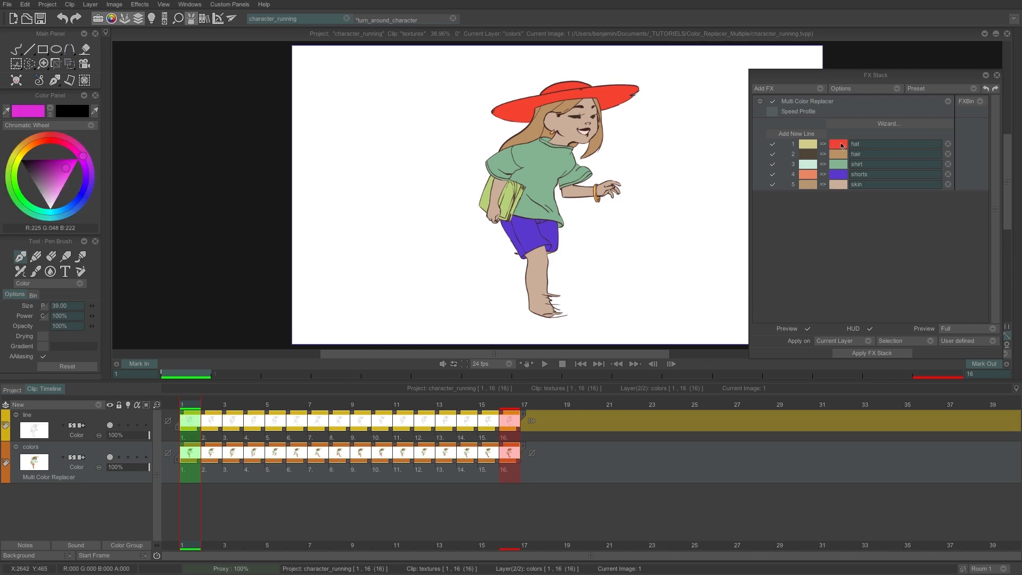
- Change the destination color of the hat line to purple-magenta and check it on neighboring frames
{"action": "left_click", "coordinate": [842, 145]}
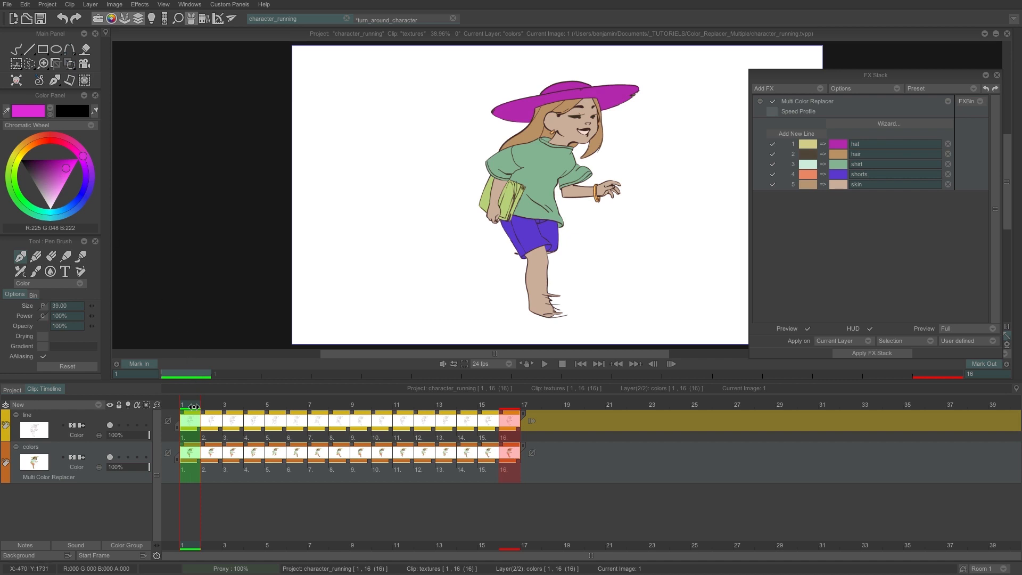
{"action": "left_click", "coordinate": [242, 410]}
{"action": "left_click_drag", "start_coordinate": [244, 410], "coordinate": [175, 383]}
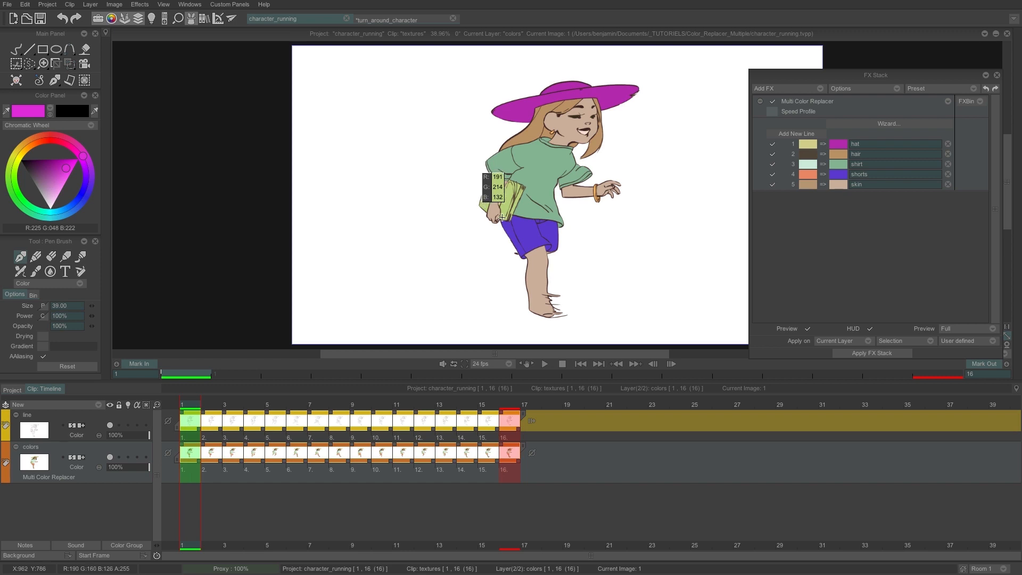
- Add a sixth color replacement line that turns the book's light green into orange (R:245 G:121 B:033)
{"action": "left_click", "coordinate": [787, 137]}
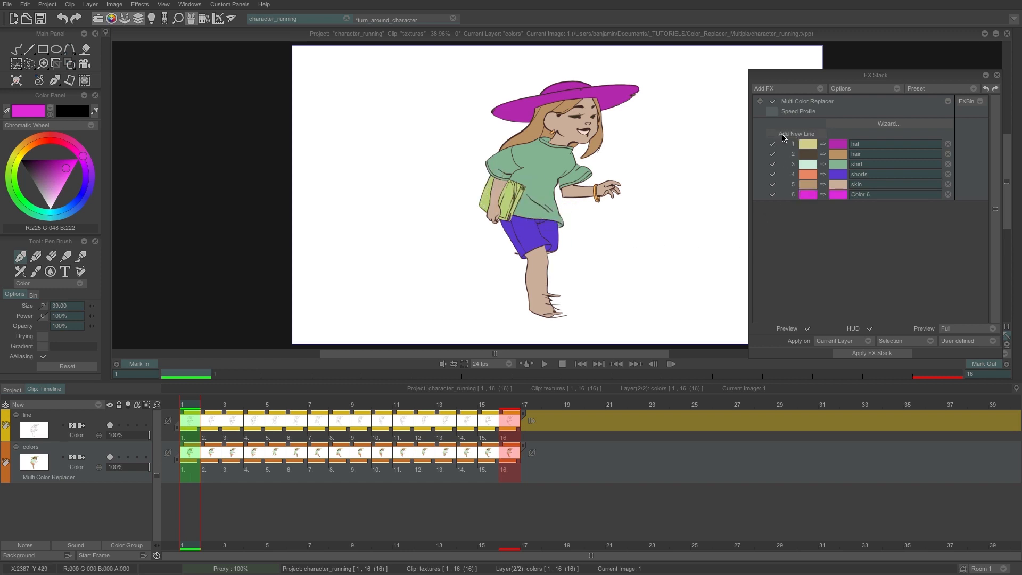
{"action": "left_click", "coordinate": [808, 195]}
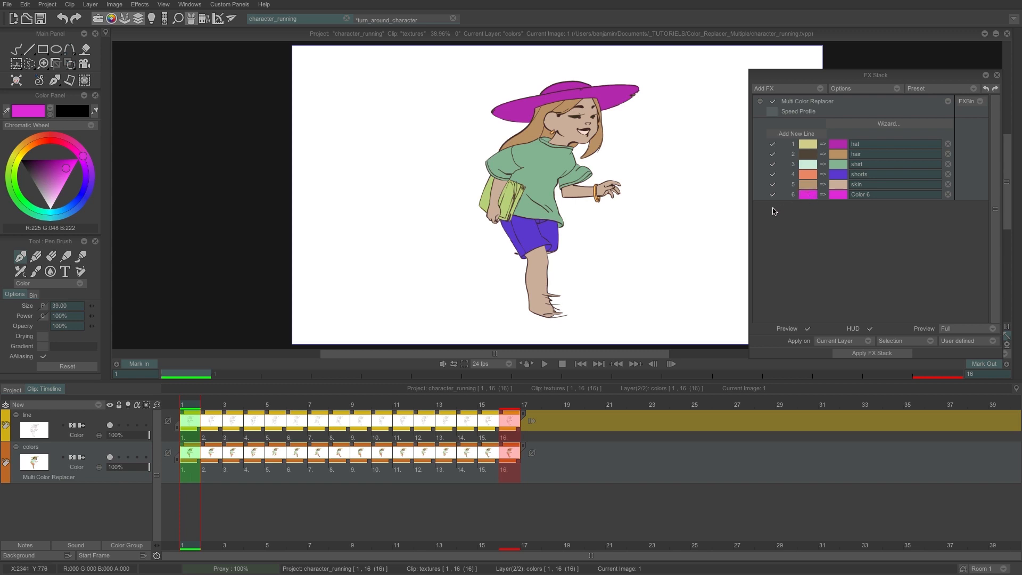
{"action": "left_click", "coordinate": [509, 200]}
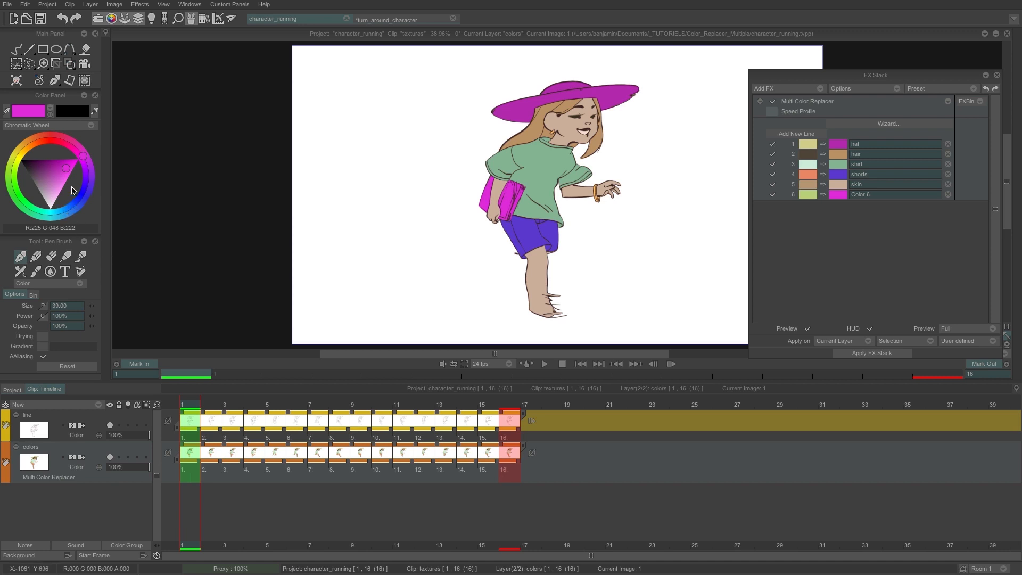
{"action": "left_click", "coordinate": [33, 140]}
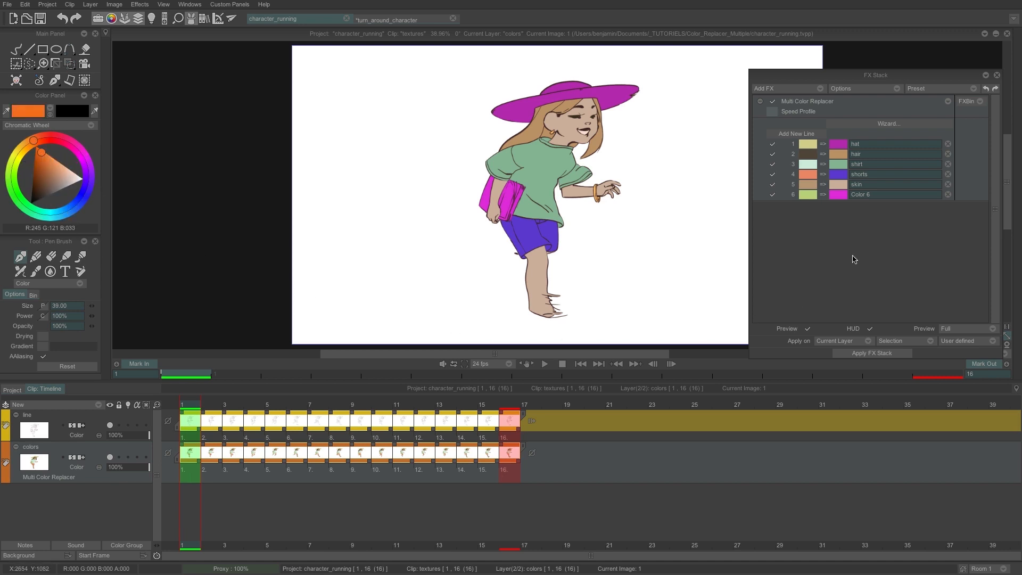
{"action": "left_click", "coordinate": [840, 193]}
{"action": "left_click", "coordinate": [31, 113]}
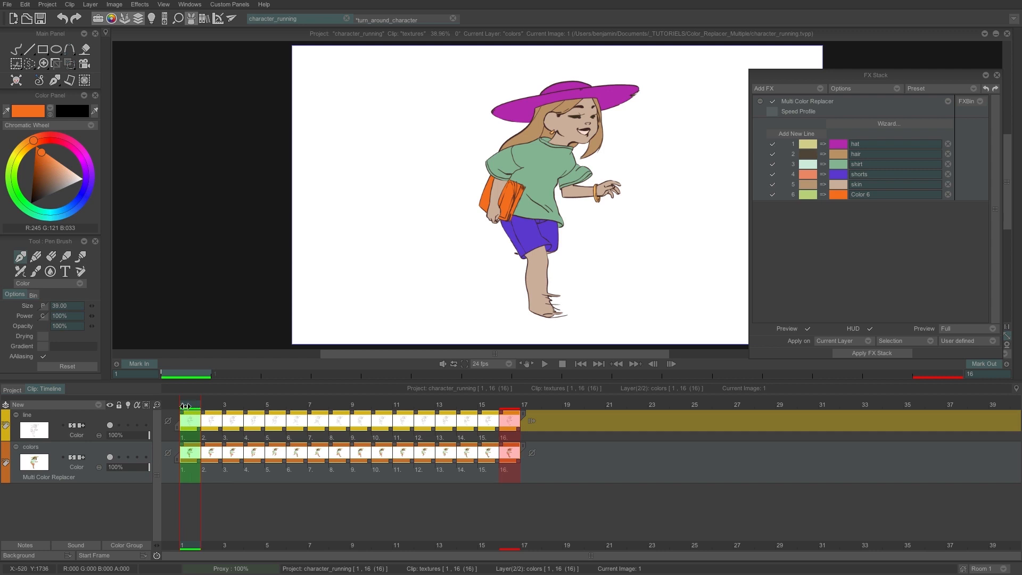
- Check the replaced colors on several frames and compare them with the original colors by switching the preview off and on
{"action": "mouse_move", "coordinate": [186, 406]}
{"action": "left_mouse_down"}
{"action": "mouse_move", "coordinate": [218, 418]}
{"action": "mouse_move", "coordinate": [510, 418]}
{"action": "mouse_move", "coordinate": [190, 408]}
{"action": "left_mouse_up"}
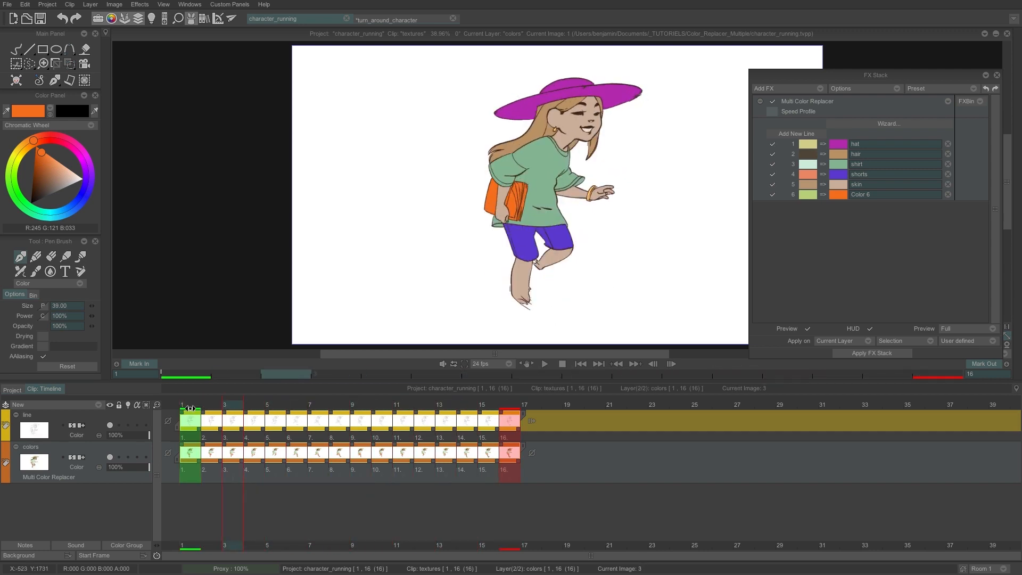
{"action": "left_click", "coordinate": [808, 330]}
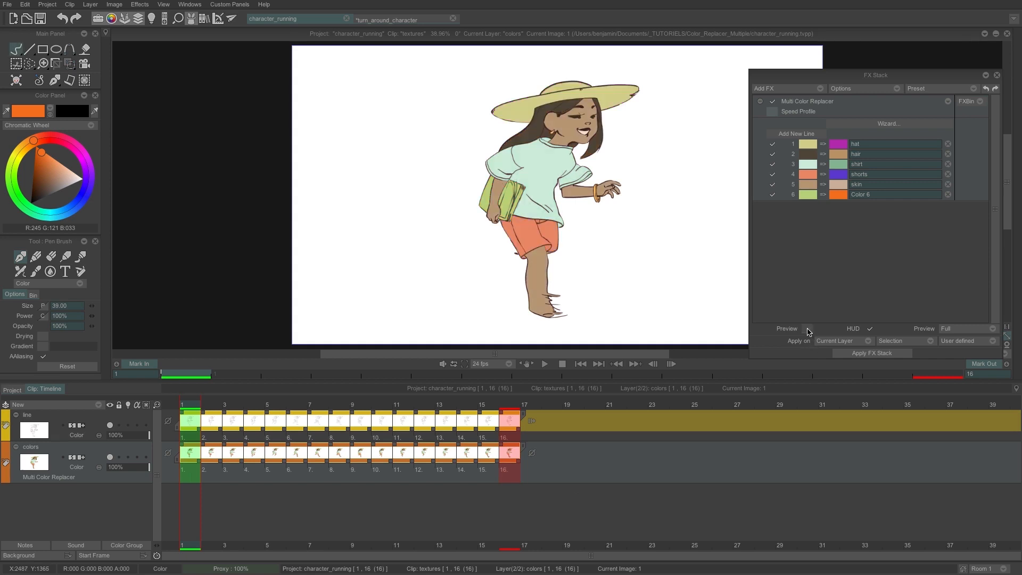
{"action": "left_click", "coordinate": [807, 330]}
{"action": "left_click", "coordinate": [806, 331]}
{"action": "left_click", "coordinate": [807, 330]}
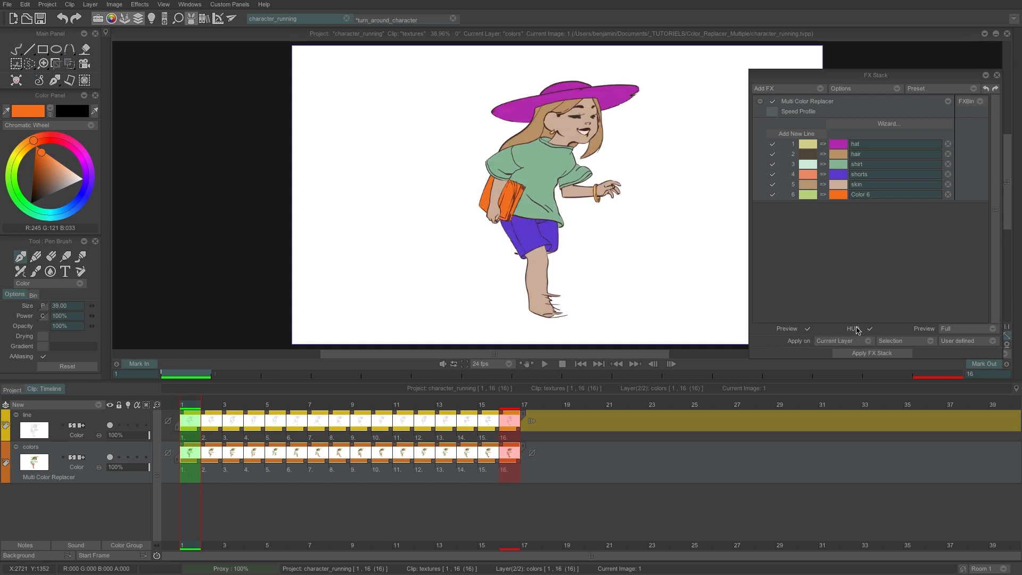
- Set the FX Stack to apply on all instances of the current layer, using the Apply On Heads option
{"action": "left_click", "coordinate": [931, 342]}
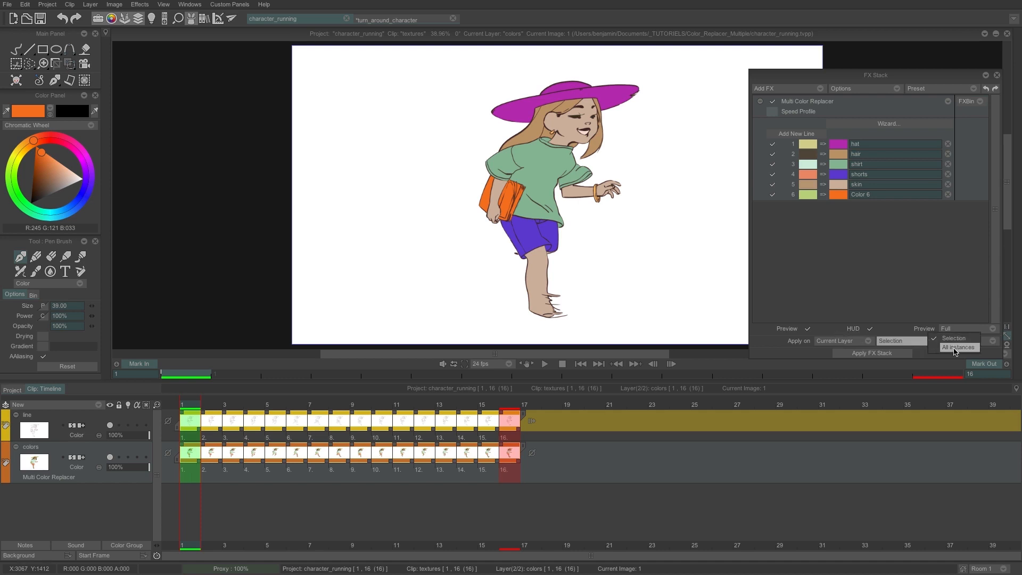
{"action": "left_click", "coordinate": [956, 348]}
{"action": "left_click", "coordinate": [969, 344]}
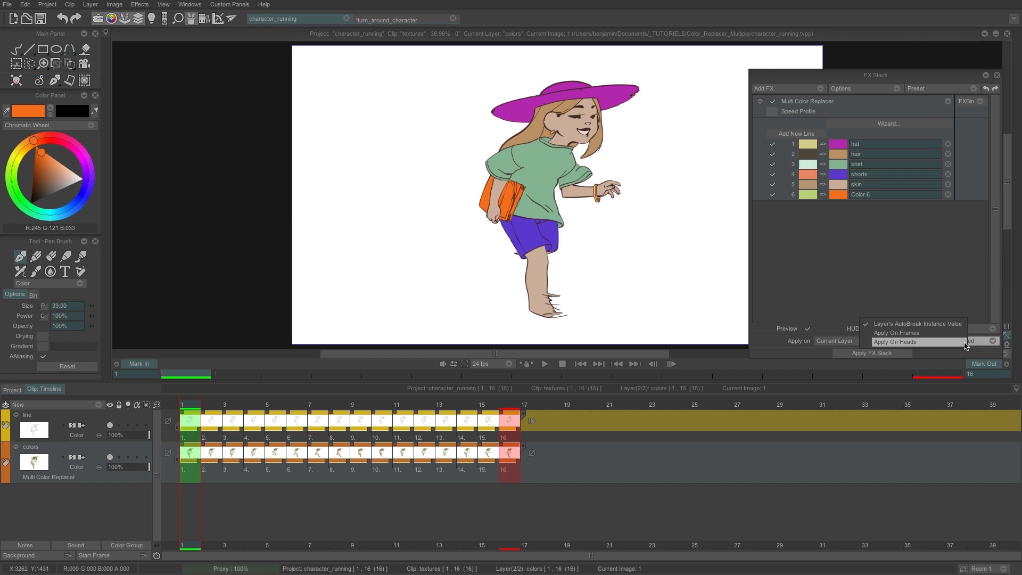
{"action": "left_click", "coordinate": [918, 342]}
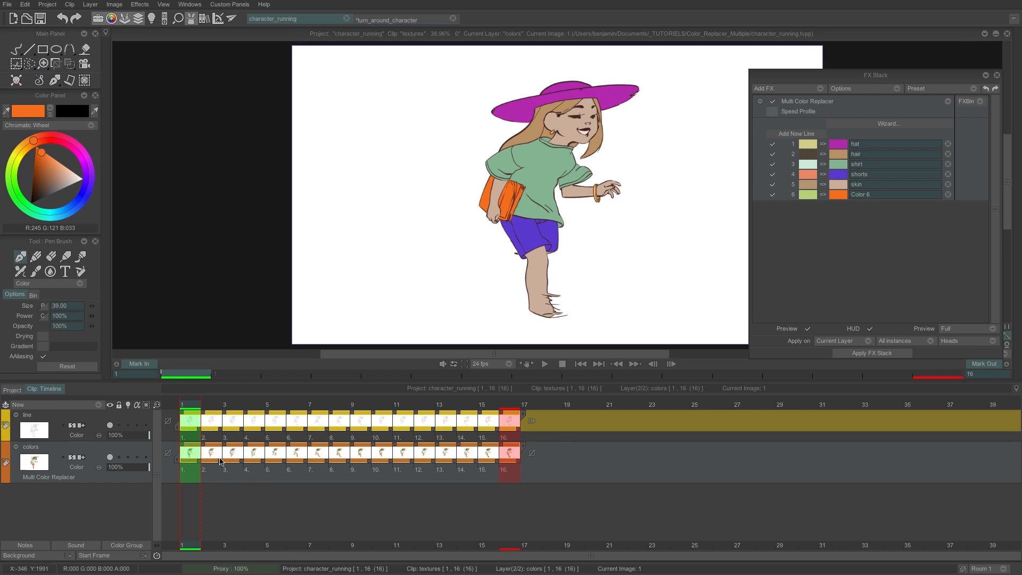
- Extend the second image of the colors layer by one frame and shorten it back to a single frame
{"action": "left_click_drag", "start_coordinate": [222, 461], "coordinate": [241, 461]}
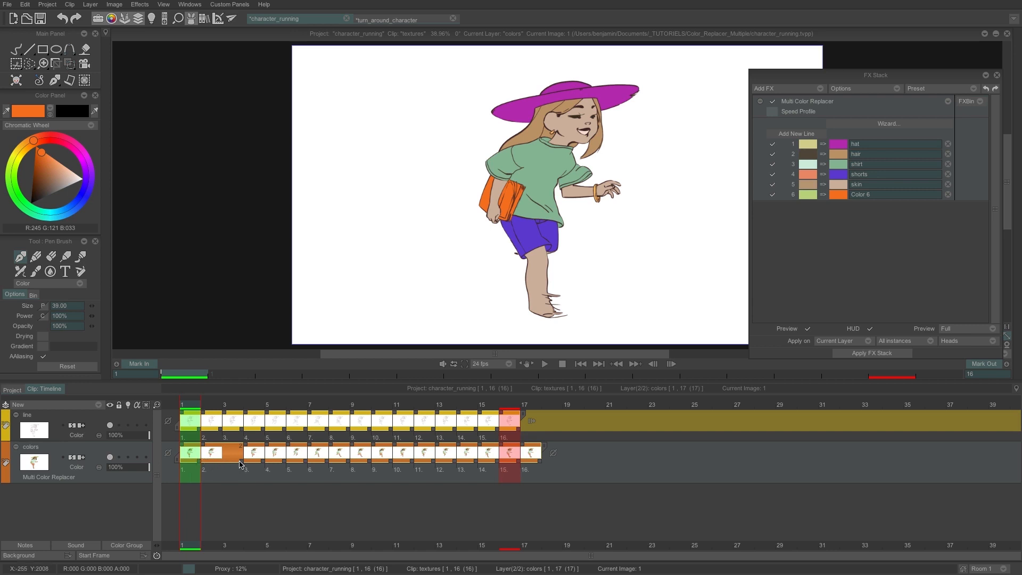
{"action": "left_click_drag", "start_coordinate": [241, 462], "coordinate": [224, 462]}
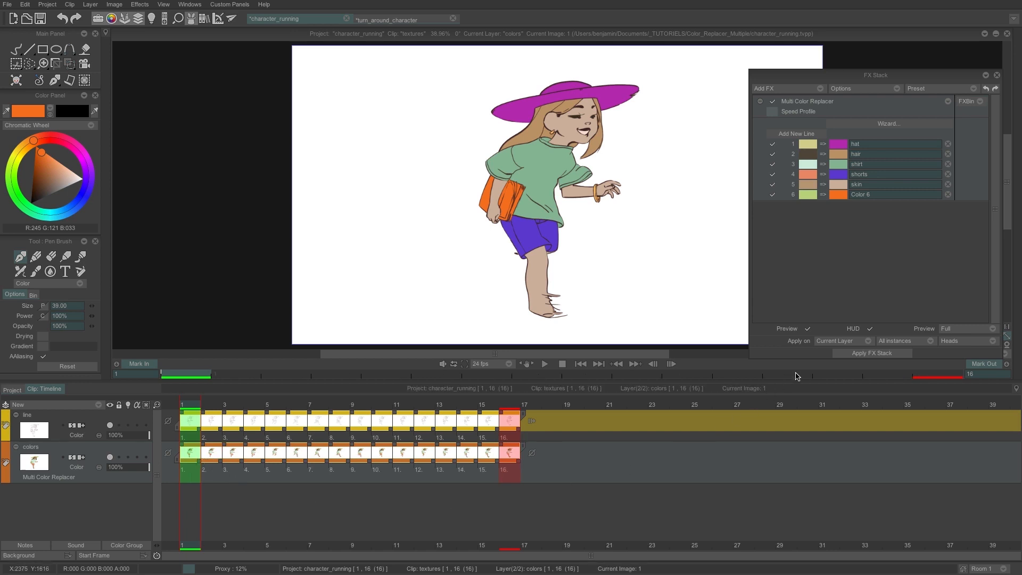
- Apply the FX Stack to the colors layer, close its window and play back the recolored animation
{"action": "left_click", "coordinate": [872, 353]}
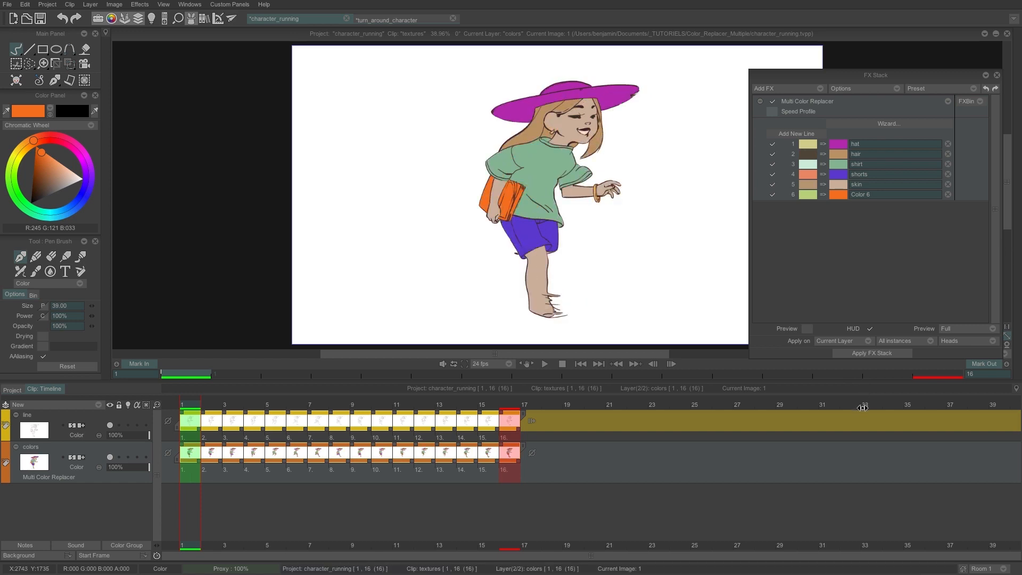
{"action": "left_click", "coordinate": [998, 75]}
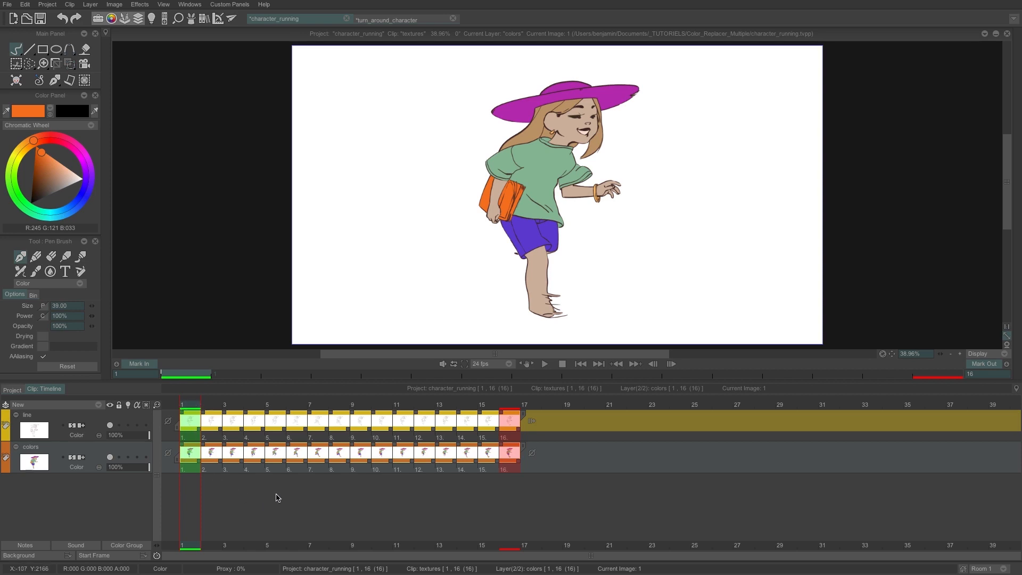
{"action": "key", "text": "space"}
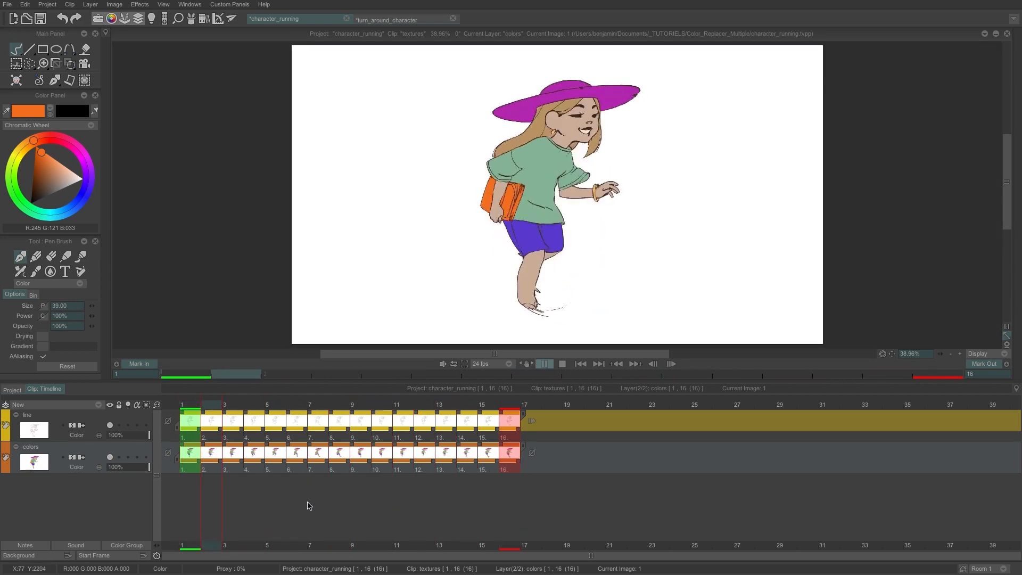